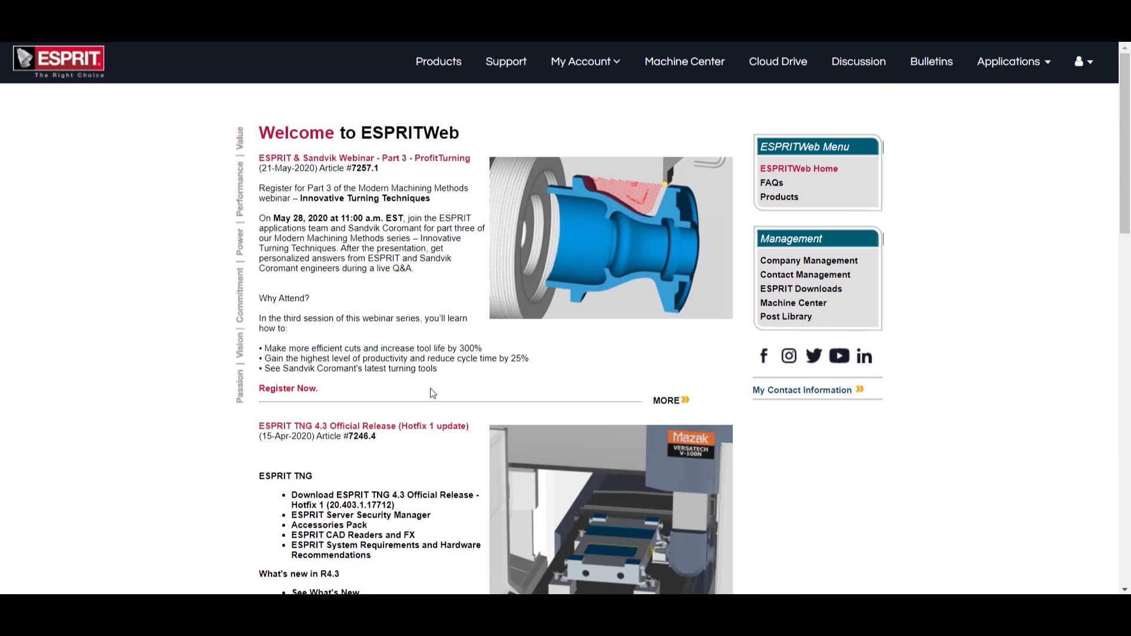
- Open the Bulletins Manager from the portal's top navigation
scroll(433, 394, "down", 5)
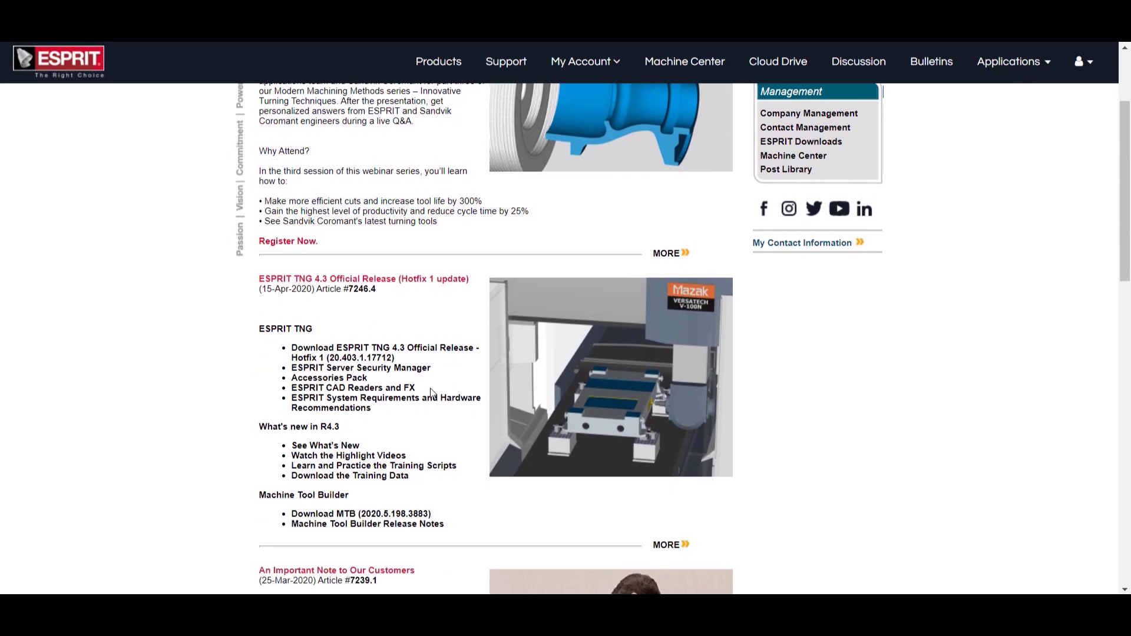
scroll(433, 393, "down", 5)
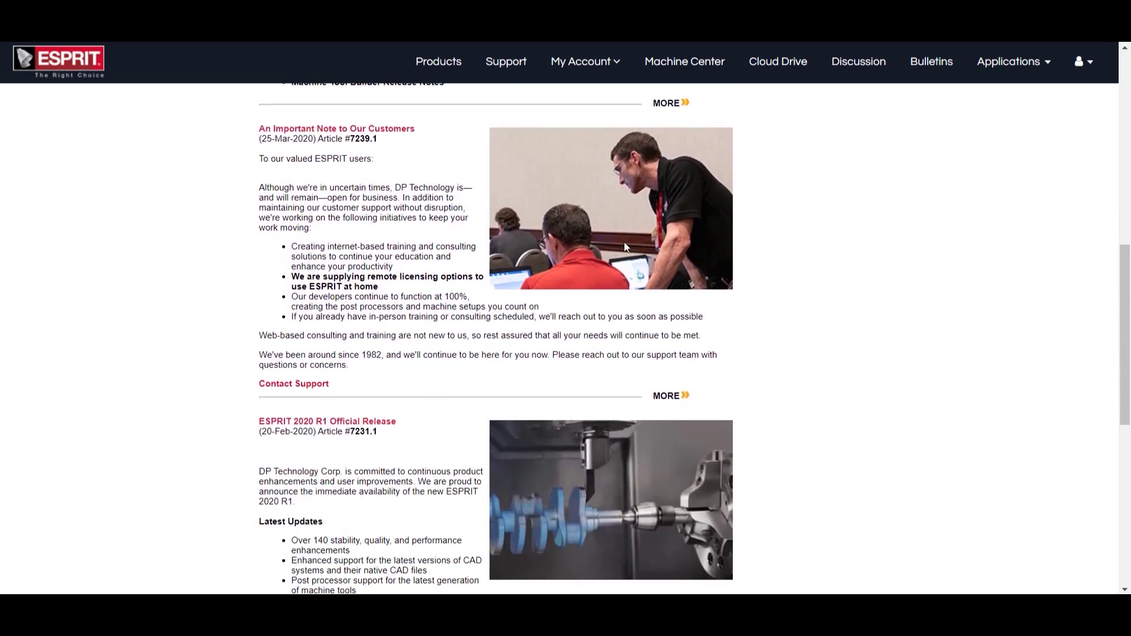
left_click(925, 66)
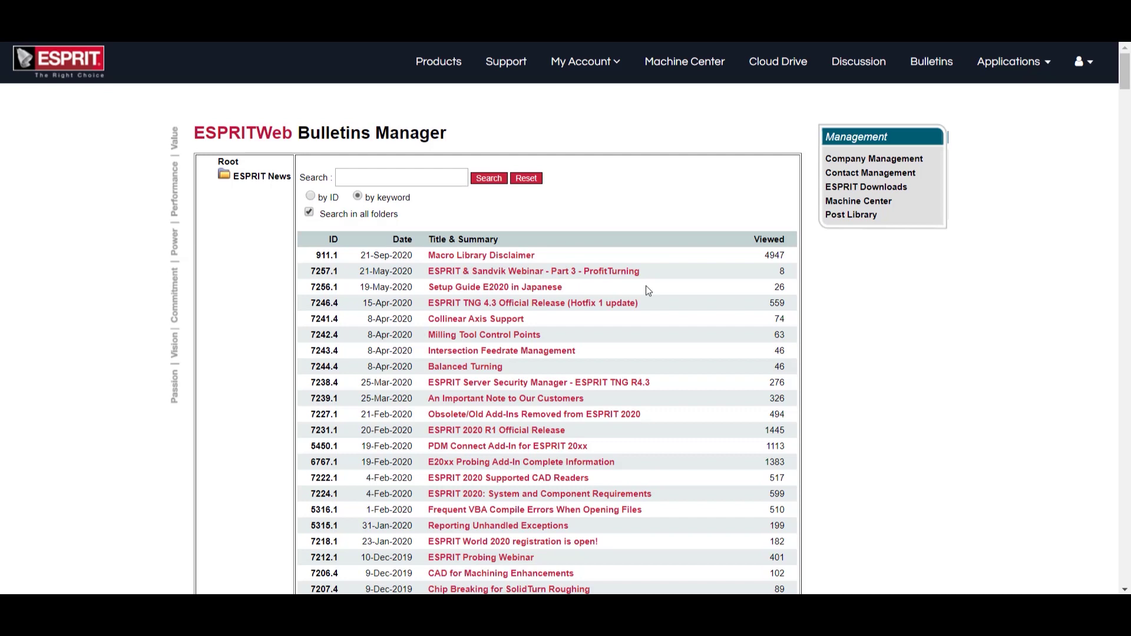
- Search the bulletins for 'nc code', then go to the Support Web Request Search page
left_click(412, 178)
type("nc code")
key("Return")
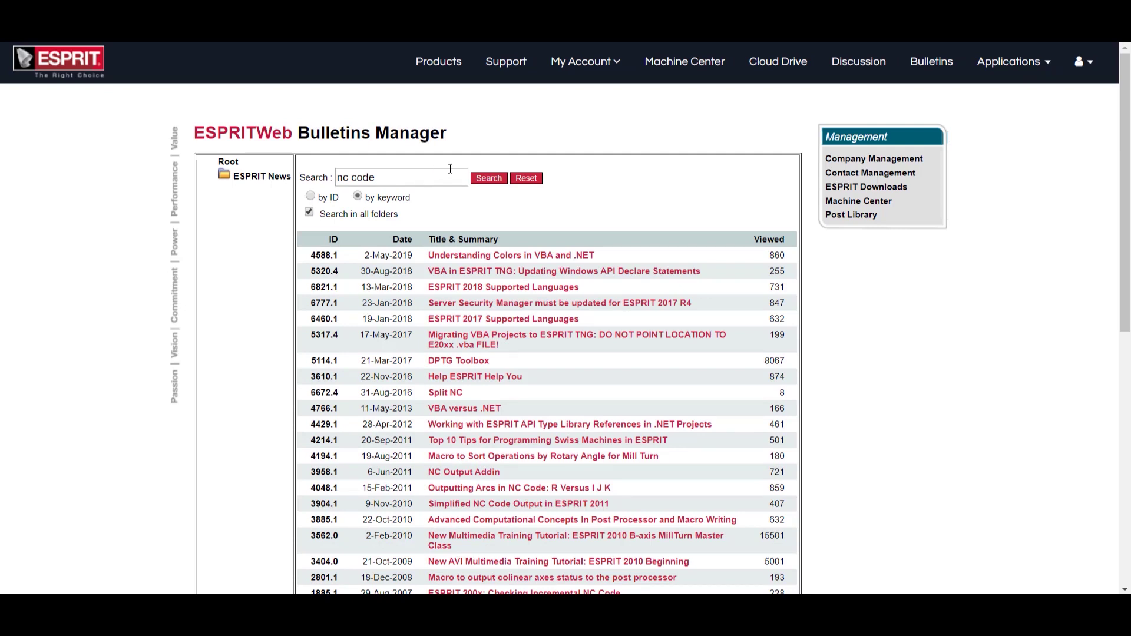
left_click(503, 66)
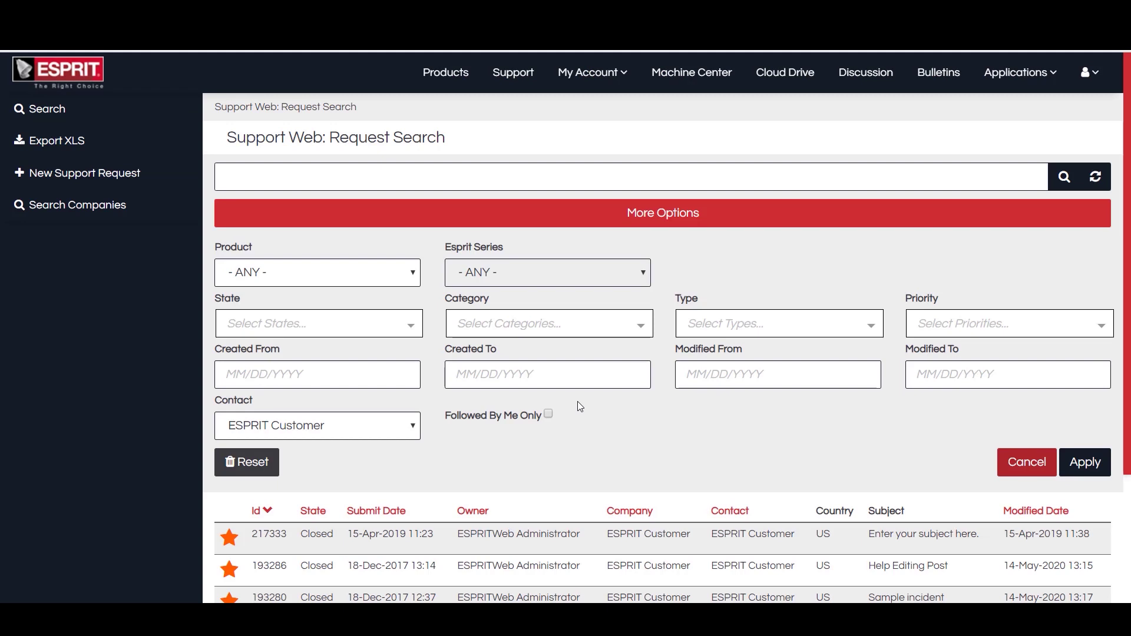
- Start a new support request with category Post Processor and build found 19.20.201.2400
left_click(112, 177)
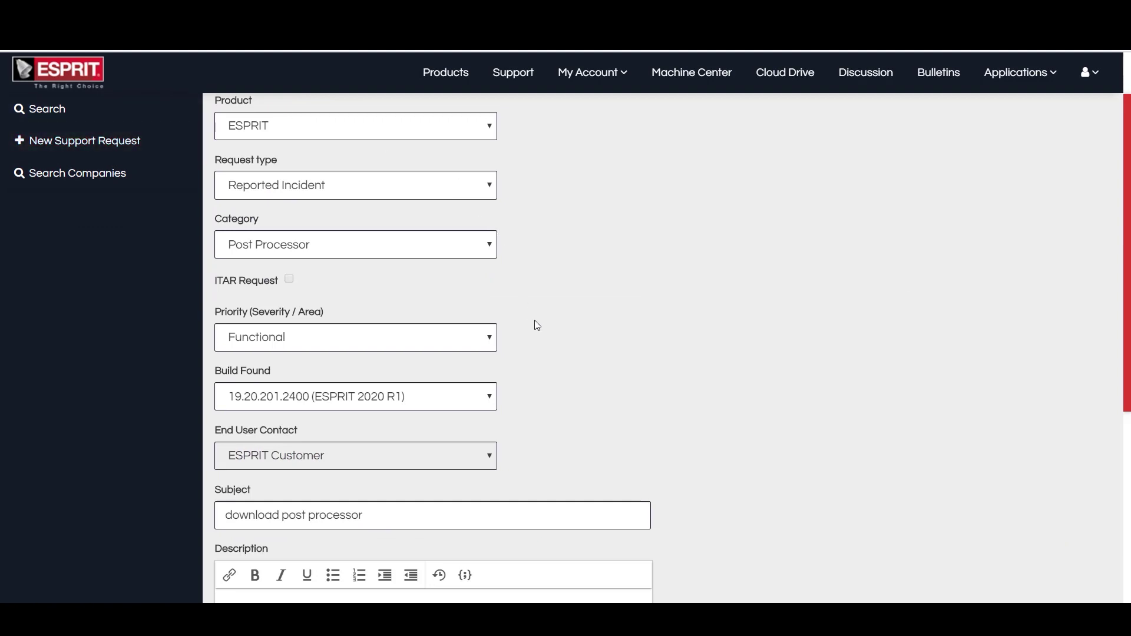
left_click(489, 253)
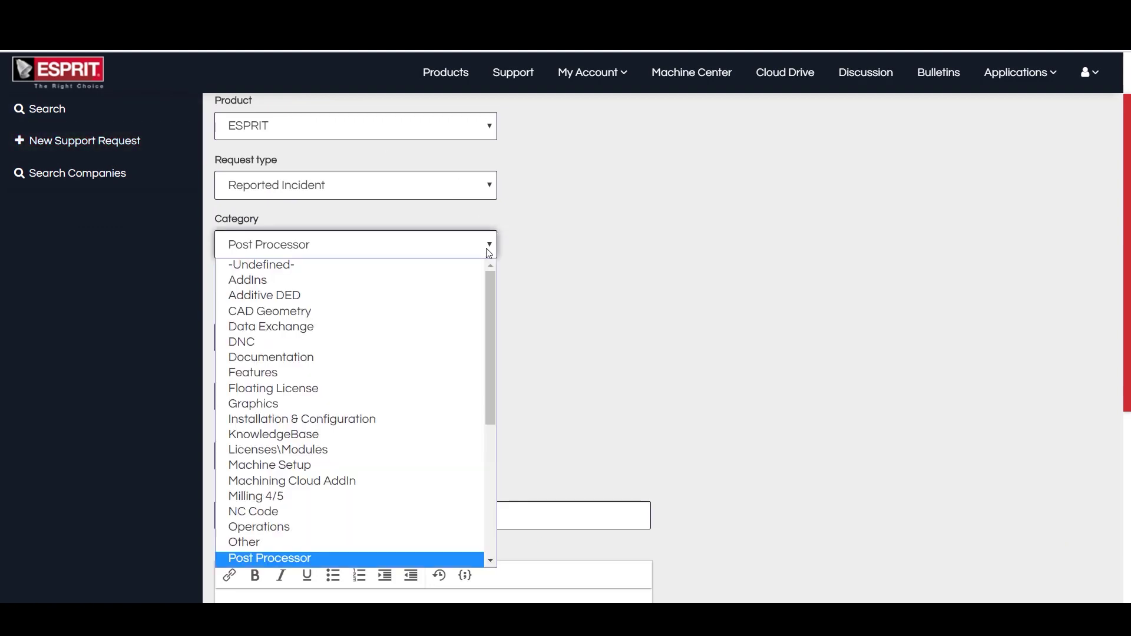
left_click(489, 252)
scroll(695, 316, "down", 1)
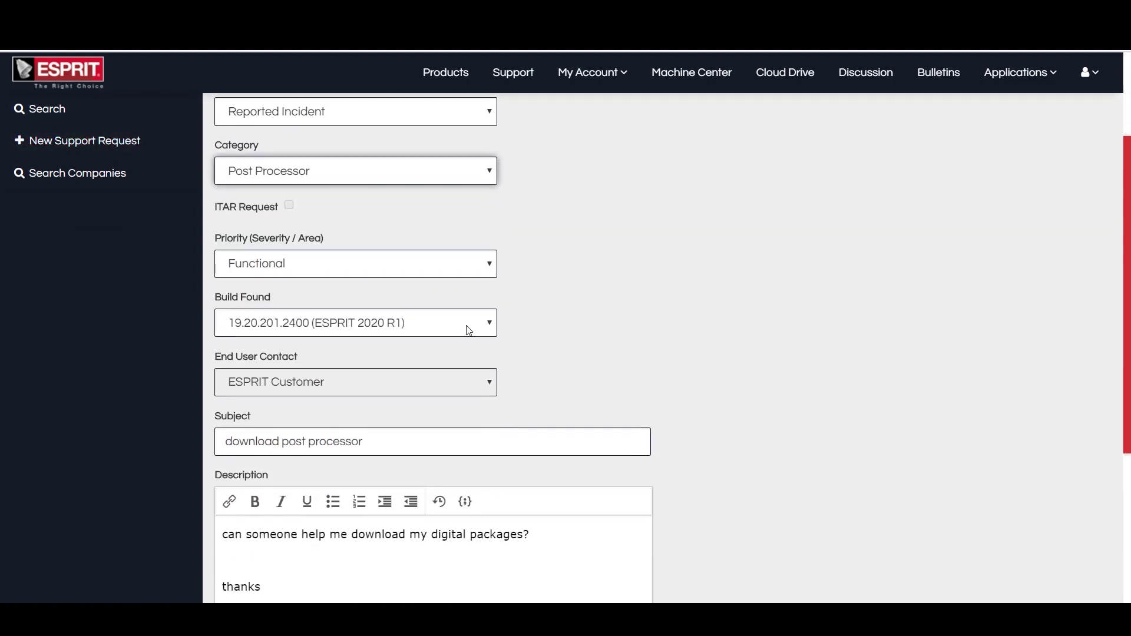
left_click(492, 330)
left_click(492, 330)
- Scroll down the request form and begin attaching files to it
scroll(819, 348, "down", 1)
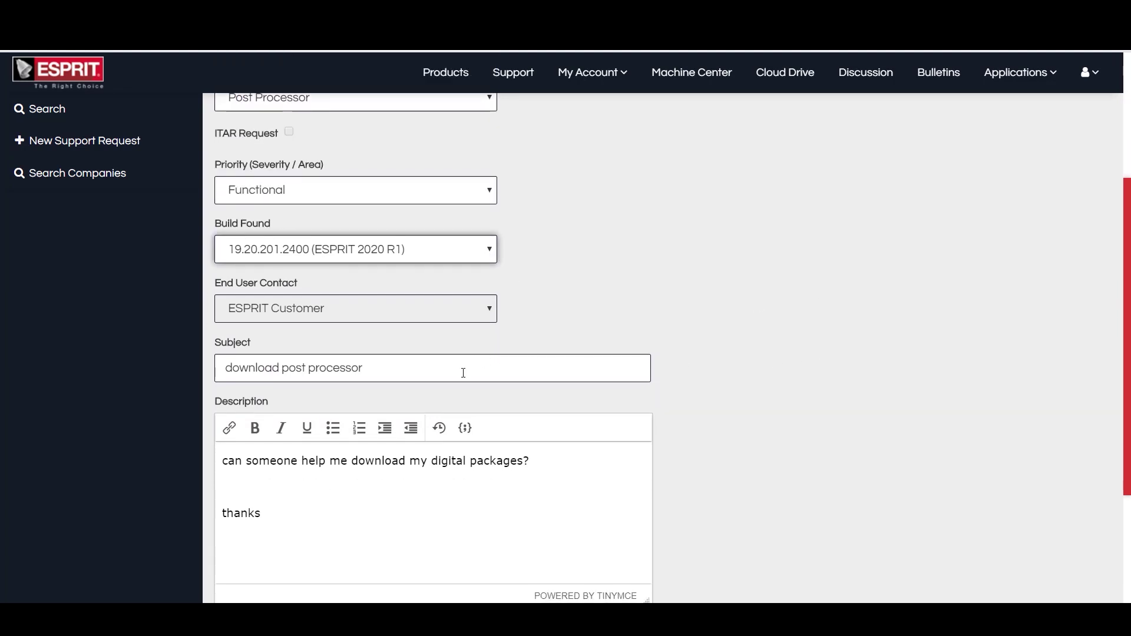
scroll(464, 373, "down", 1)
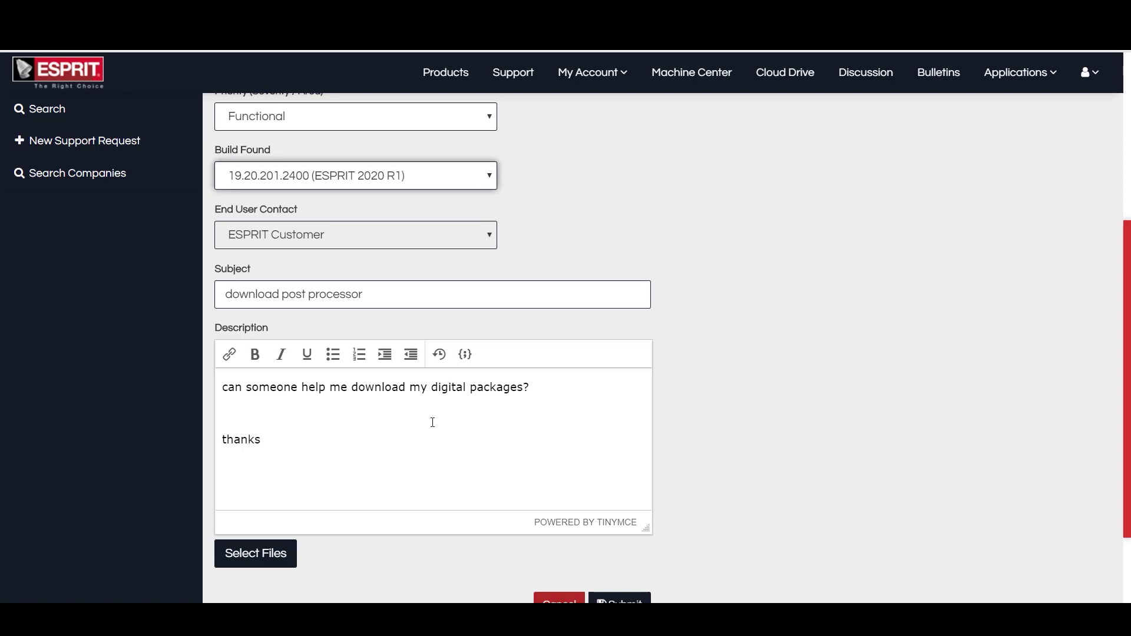
scroll(432, 422, "down", 1)
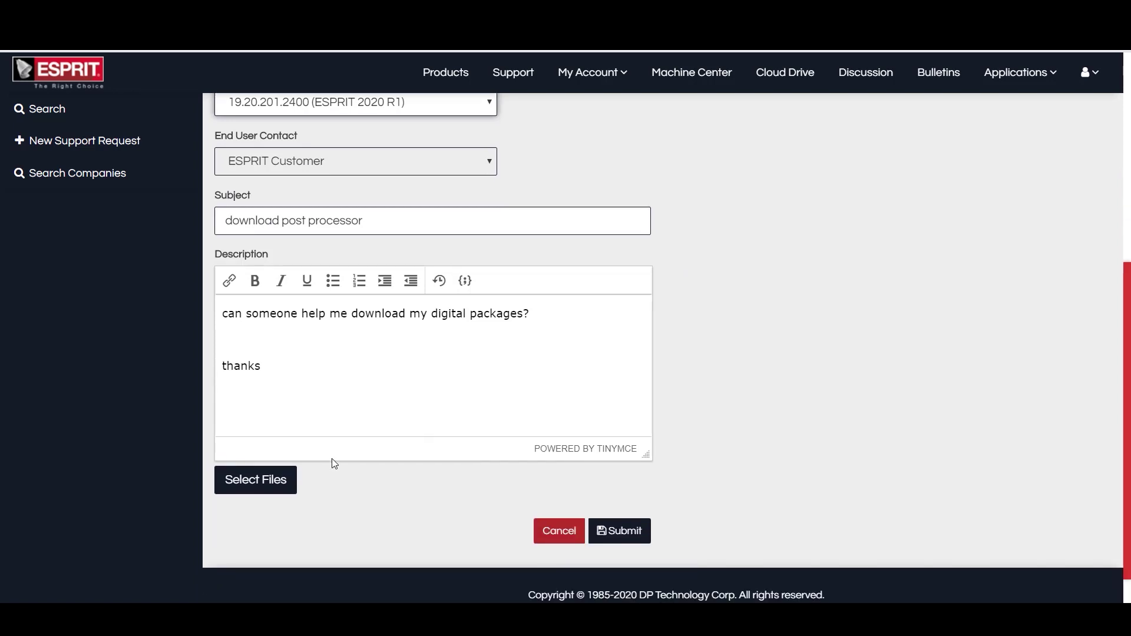
left_click(275, 495)
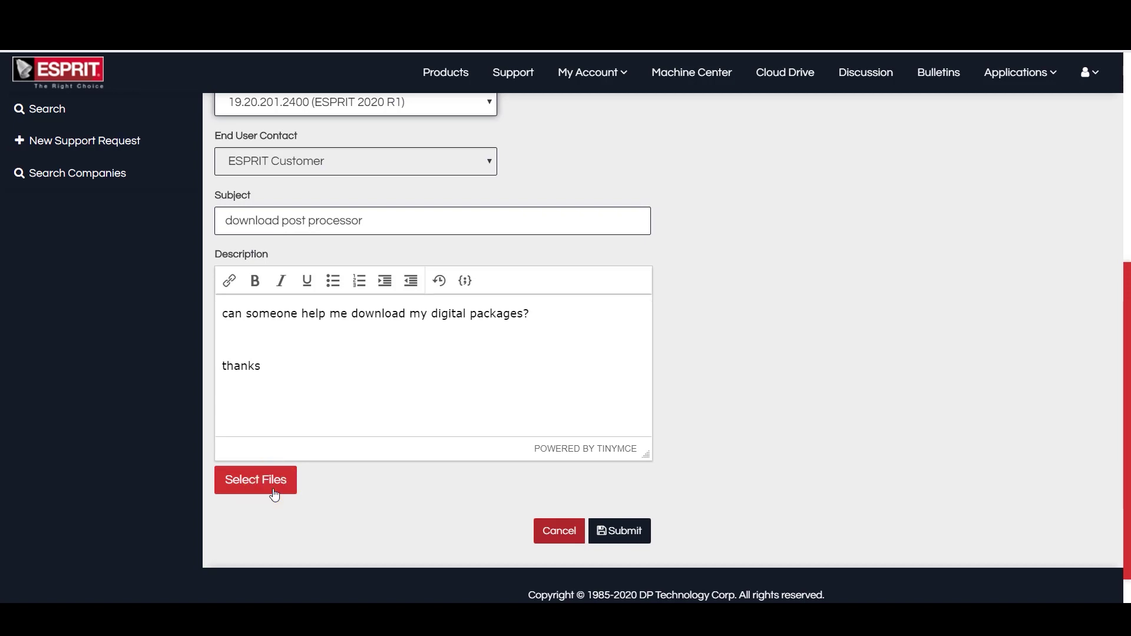
scroll(274, 495, "down", 1)
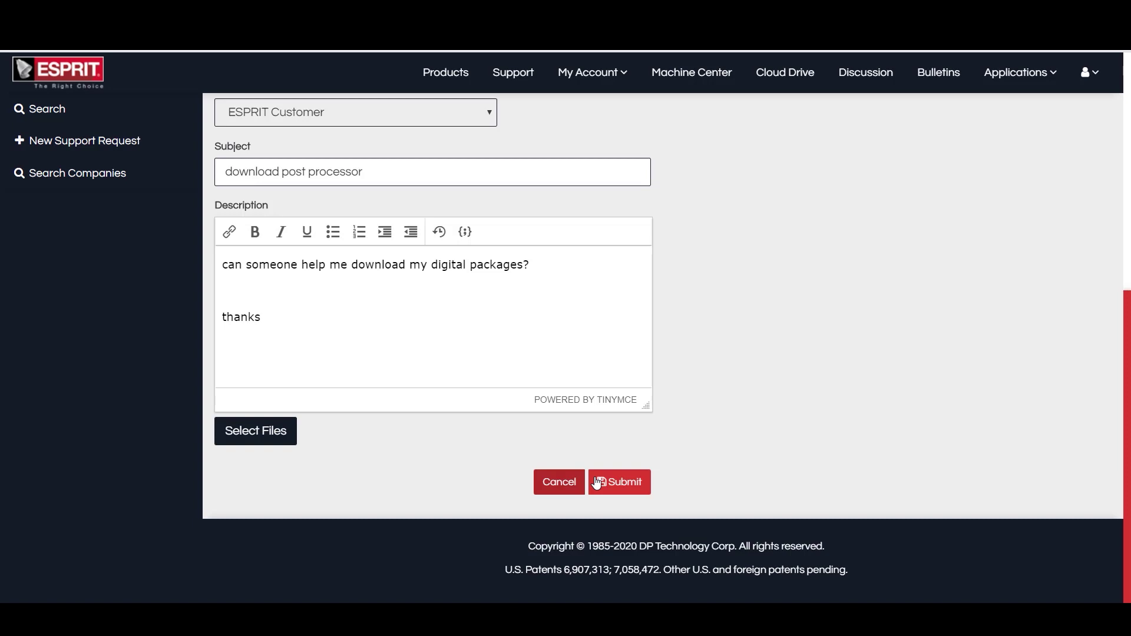
- Submit the 'download post processor' request and find it, marked Assigned, in the support request list
left_click(596, 482)
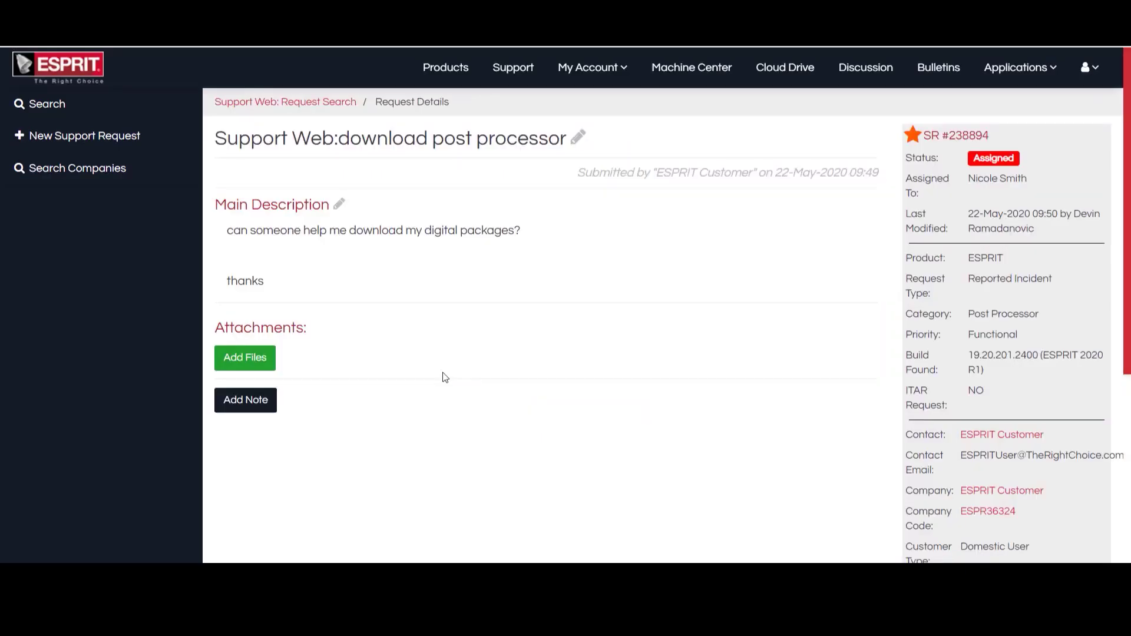
left_click(512, 67)
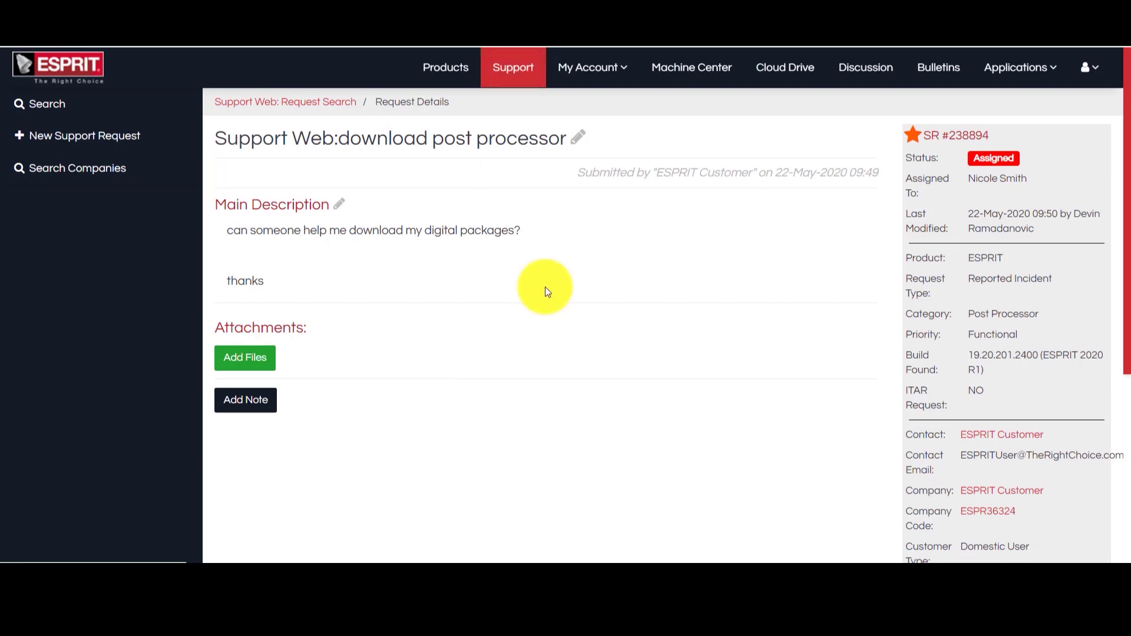
scroll(620, 334, "down", 3)
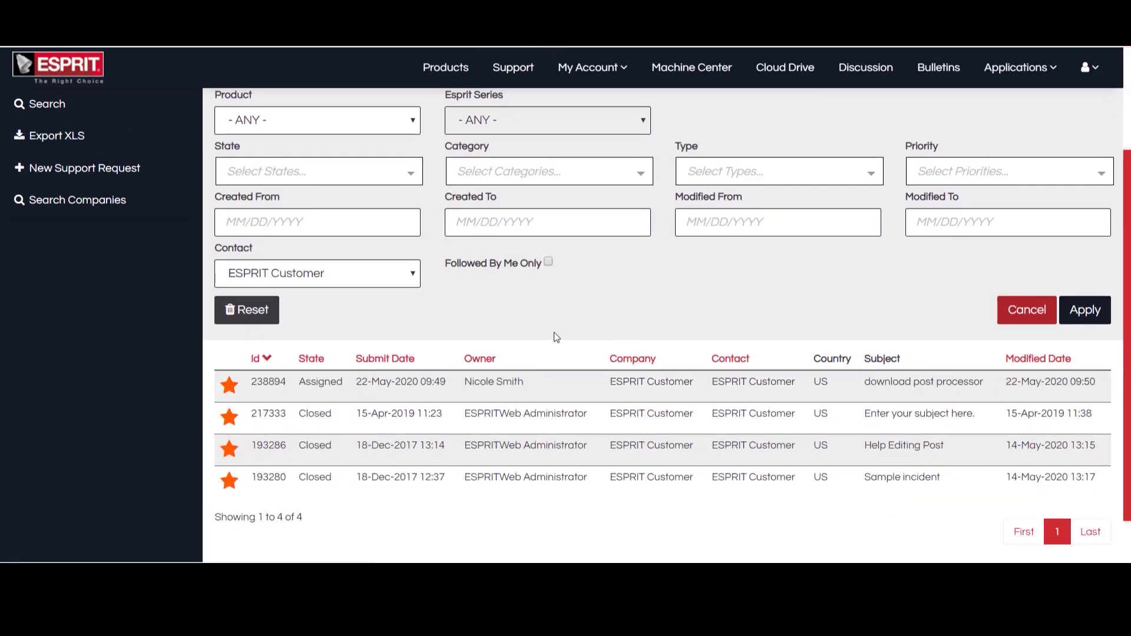
scroll(557, 337, "down", 1)
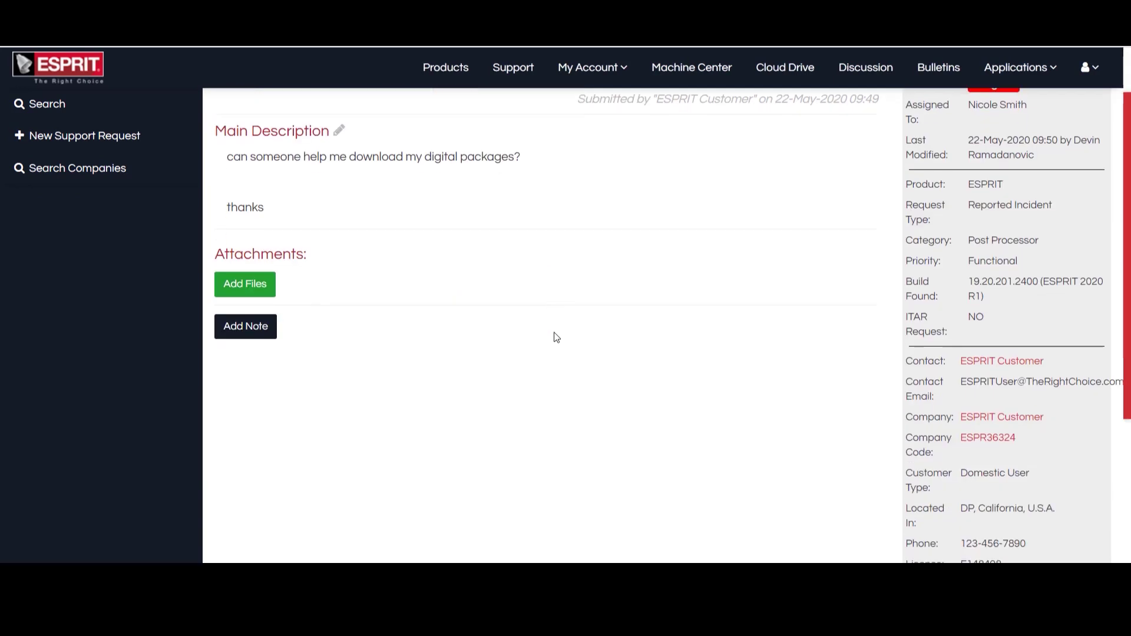
- View the company account page, then open My Digital Packages to show the ESPRIT Machines catalog
left_click(590, 67)
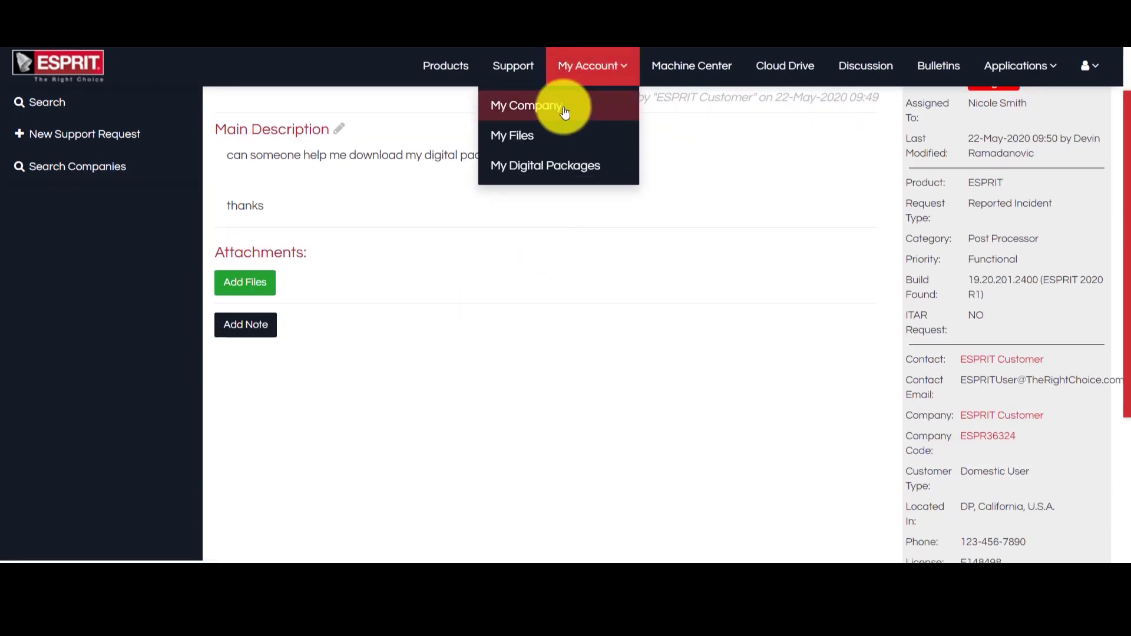
left_click(564, 109)
scroll(688, 362, "down", 1)
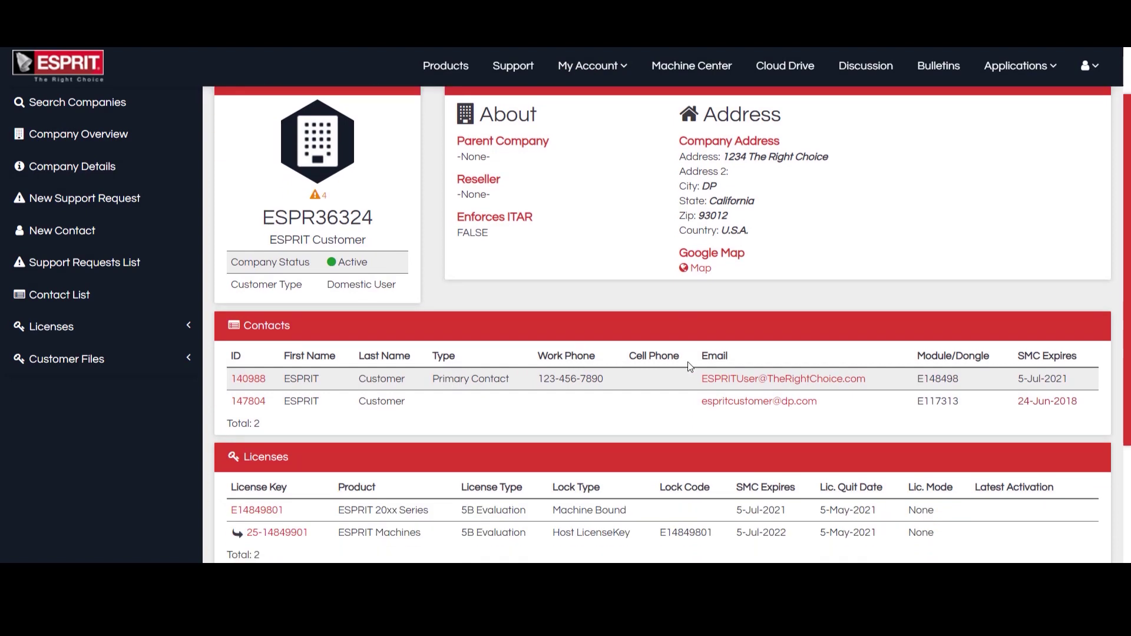
scroll(688, 366, "down", 1)
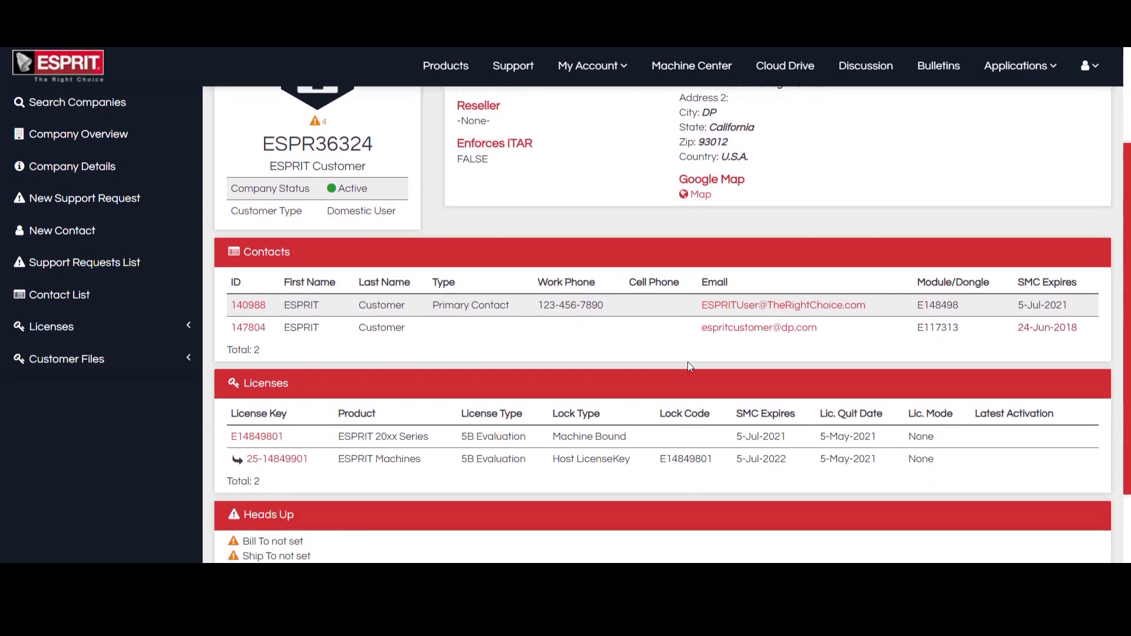
left_click(589, 65)
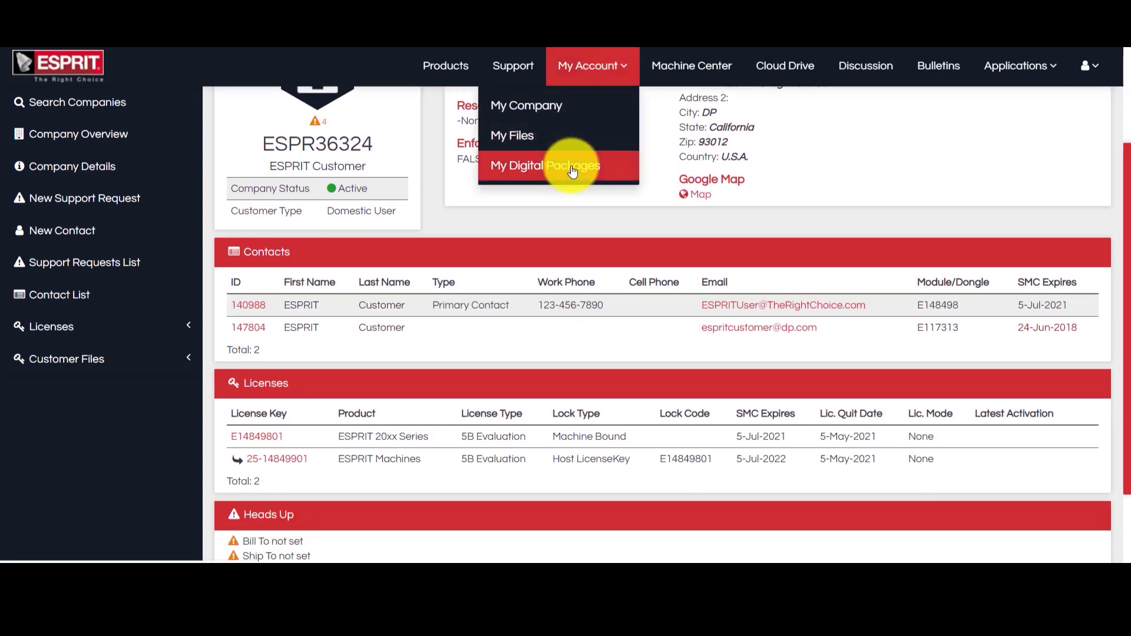
left_click(573, 170)
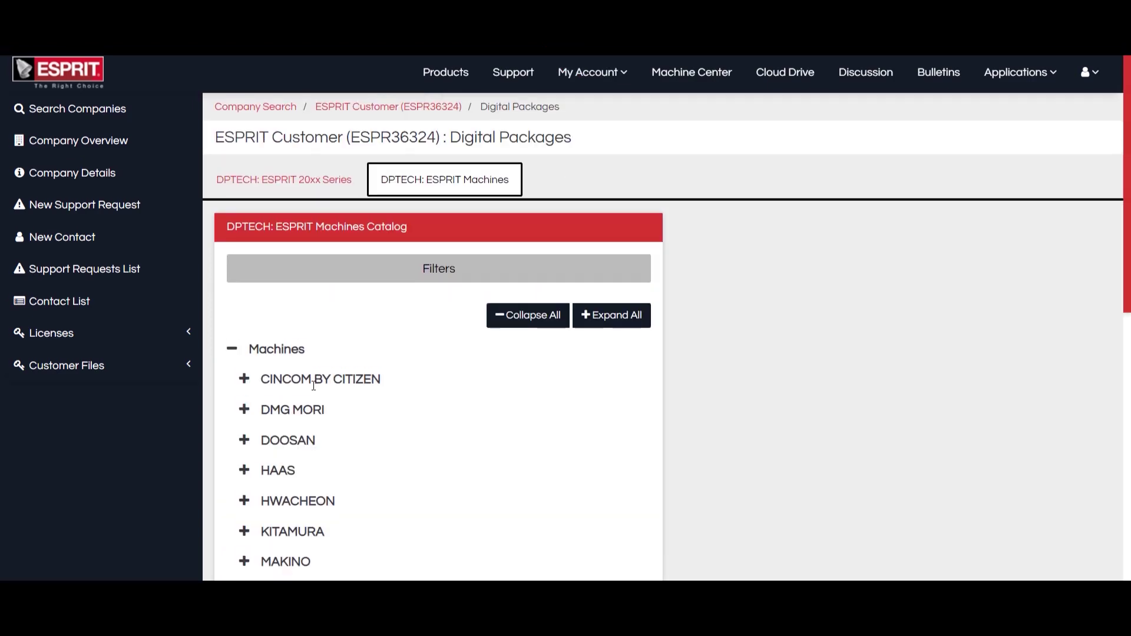
- Expand CINCOM BY CITIZEN > A Series and list the A20-2F7 machine's download files
left_click(242, 381)
left_click(255, 409)
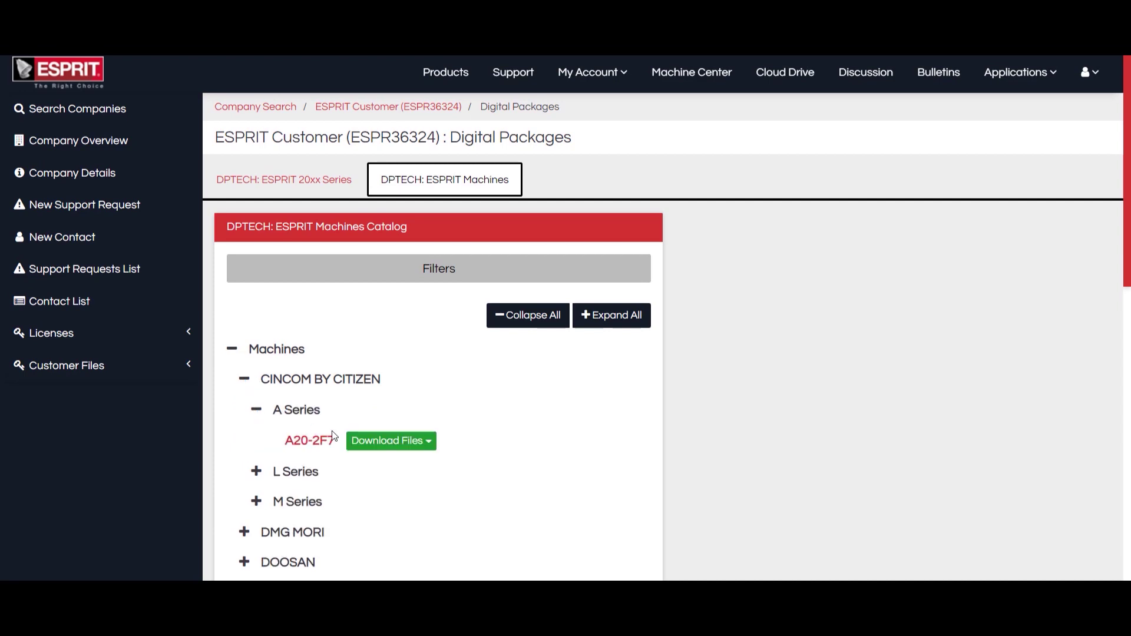
left_click(382, 441)
- Select U150B_Inch.est, U151B_Inch.est and both ESPRIT 2020 R1 post files, and download them as a zip
left_click(423, 236)
left_click(423, 296)
scroll(644, 323, "down", 4)
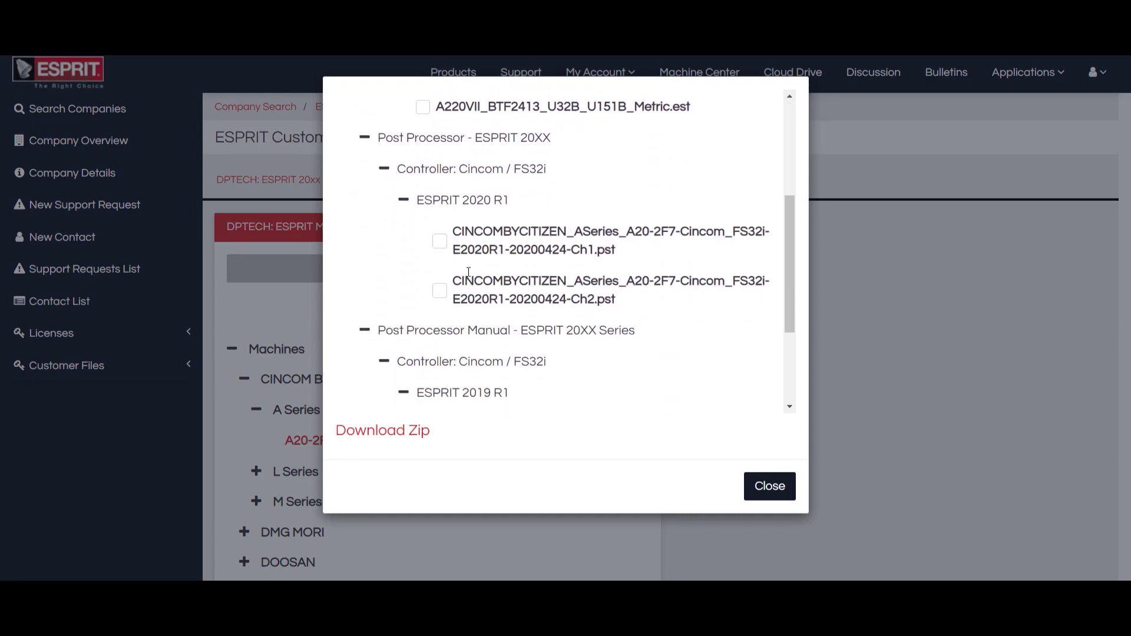
left_click(440, 242)
left_click(440, 291)
scroll(571, 333, "down", 2)
scroll(572, 334, "down", 1)
left_click(388, 433)
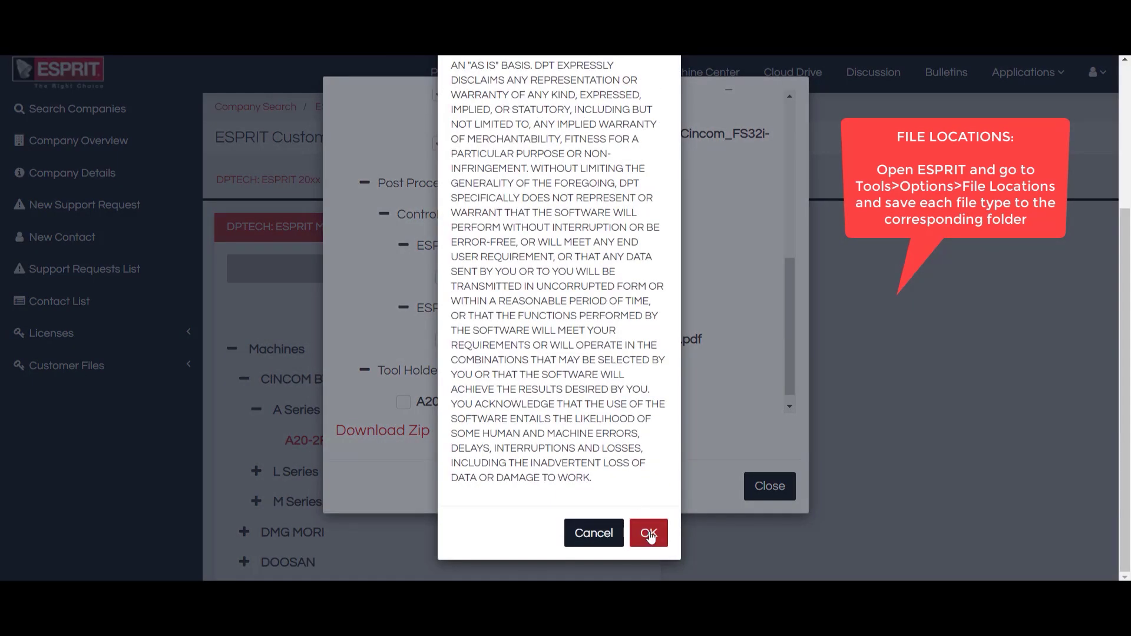
left_click(650, 535)
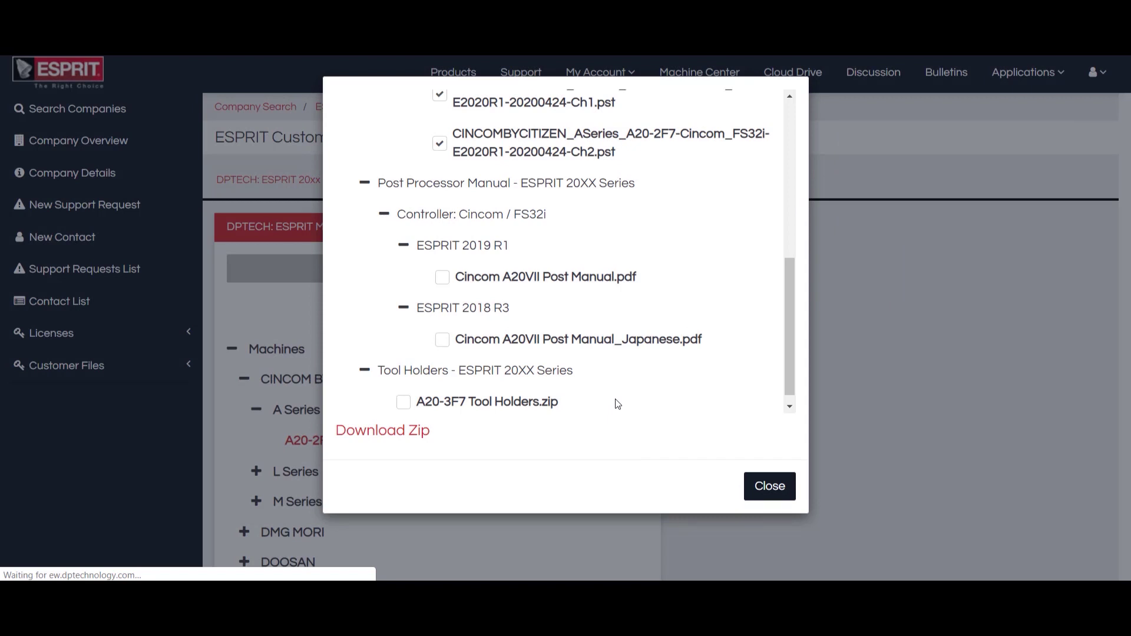
scroll(649, 412, "down", 1)
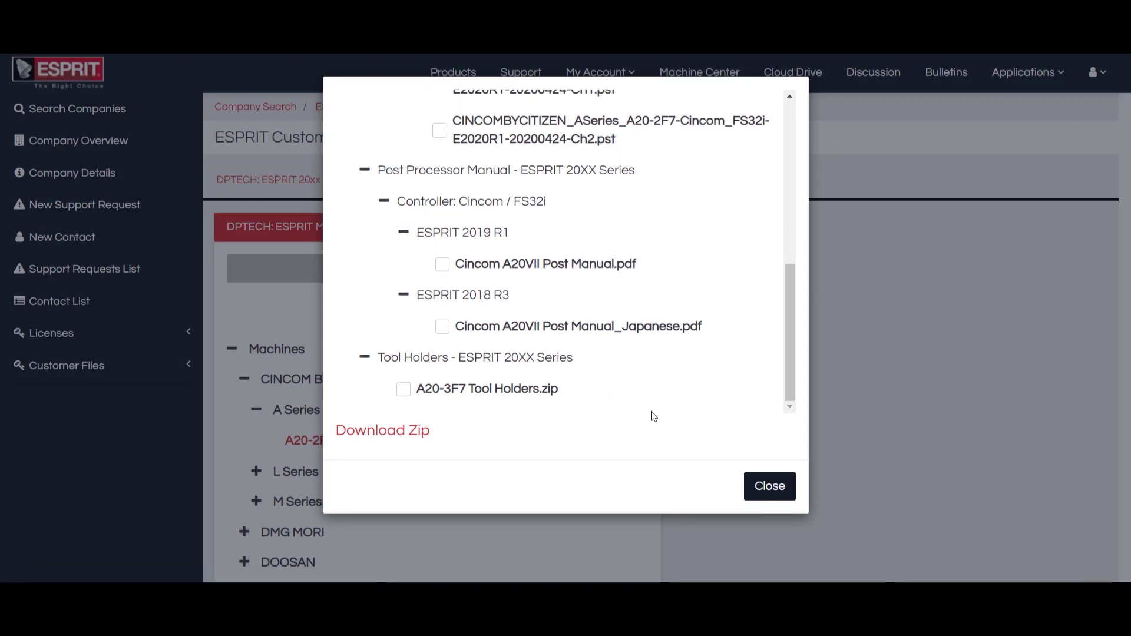
left_click(774, 489)
- Download the ESPRIT 2020 R1 (19.20.201.2400) ISO installer from the Products news page
left_click(463, 82)
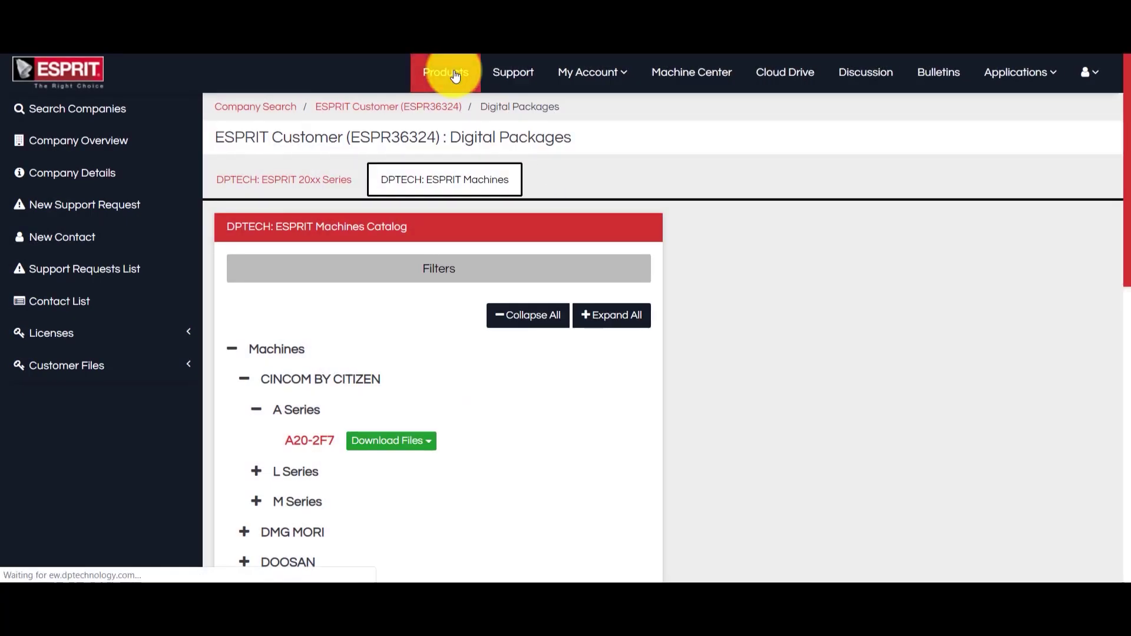
scroll(483, 304, "down", 2)
scroll(482, 303, "down", 2)
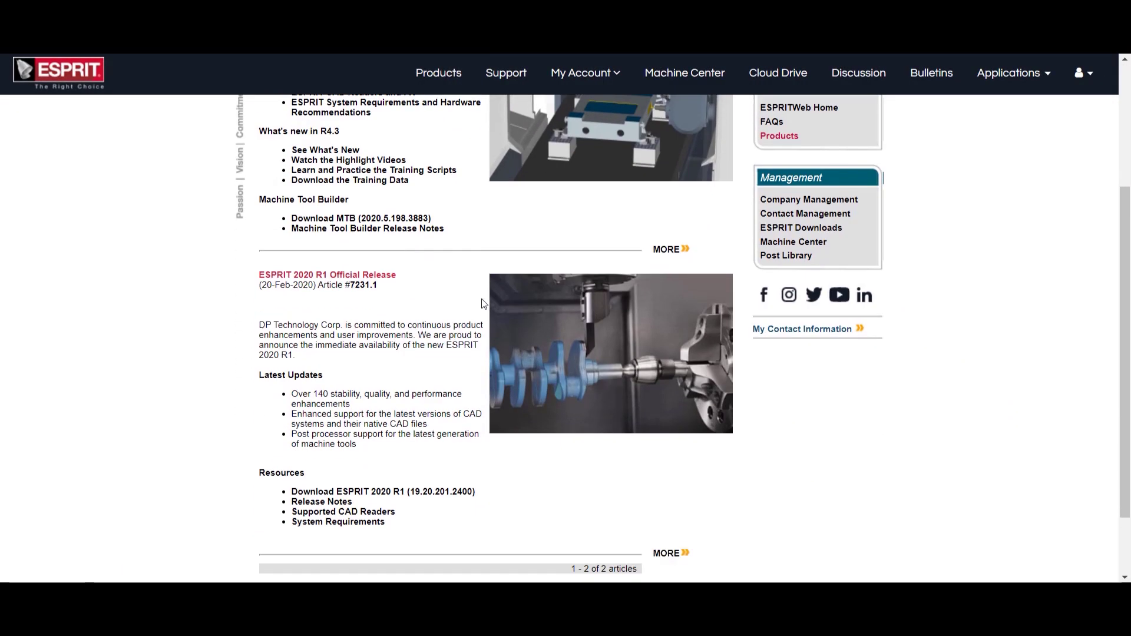
left_click(392, 467)
scroll(393, 469, "down", 1)
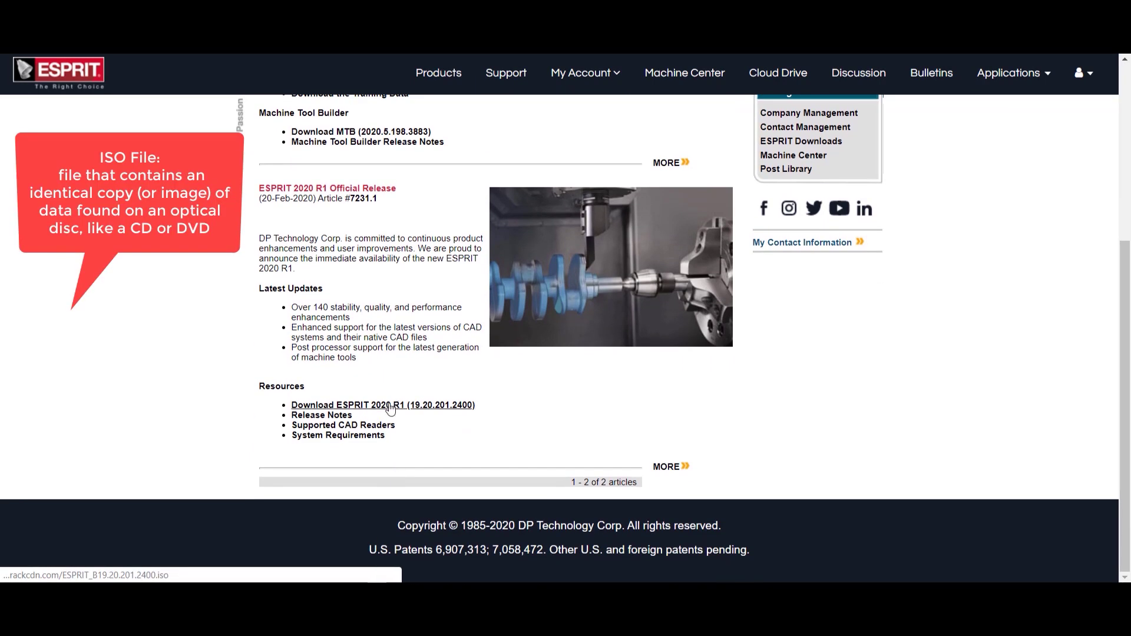
scroll(391, 410, "up", 1)
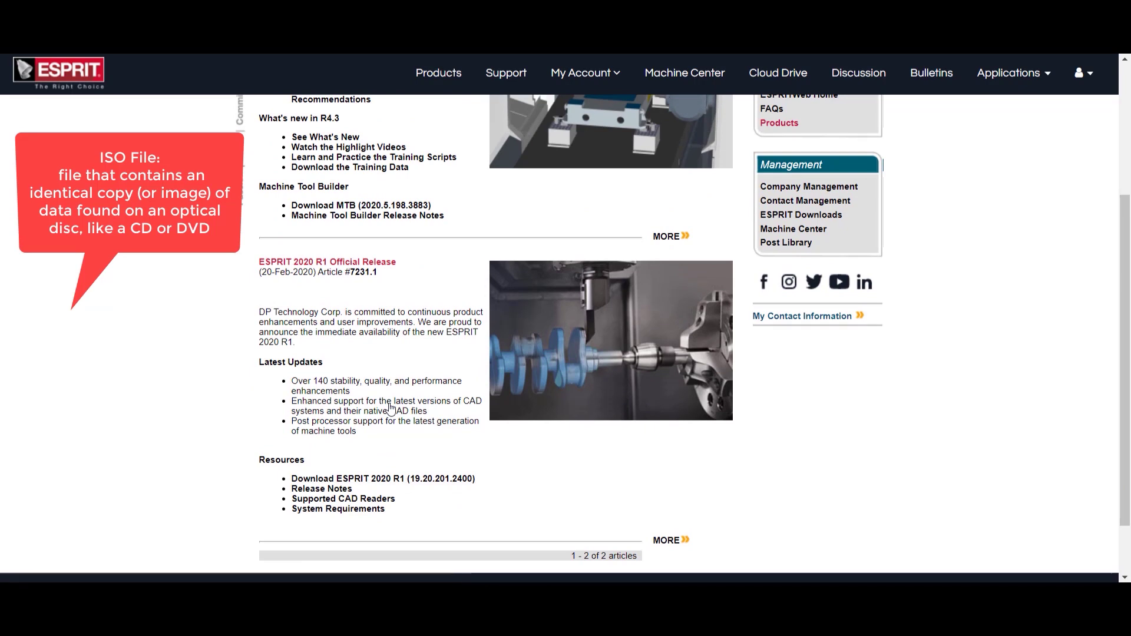
left_click(801, 218)
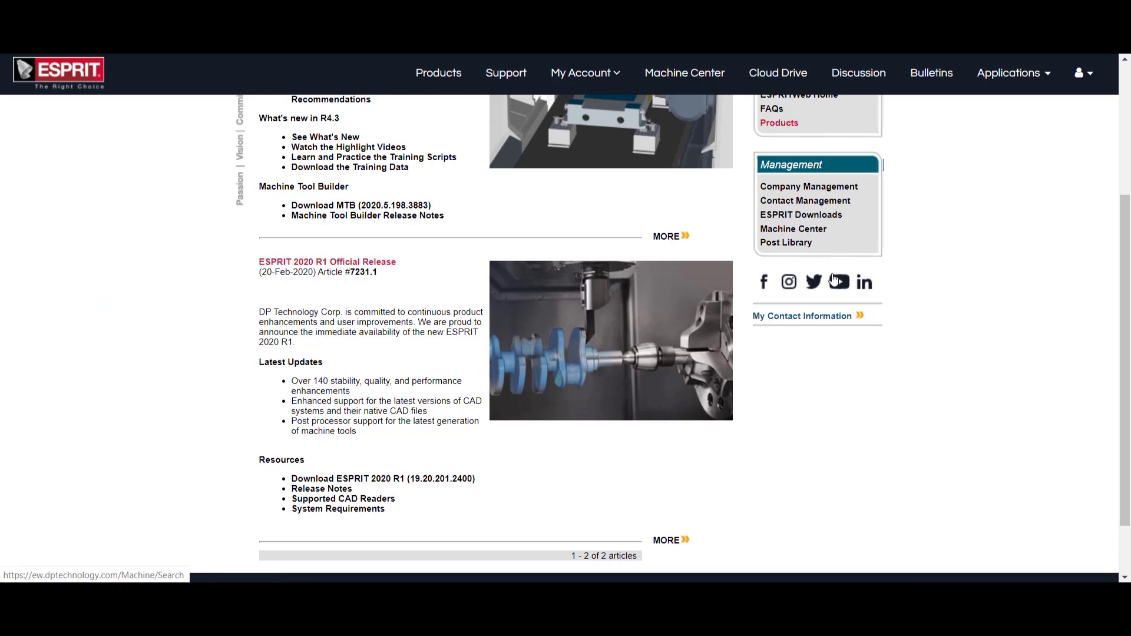
- Open ESPRIT's ESPRITCAM YouTube channel and browse its uploads and playlists like Tips & Tricks
left_click(841, 284)
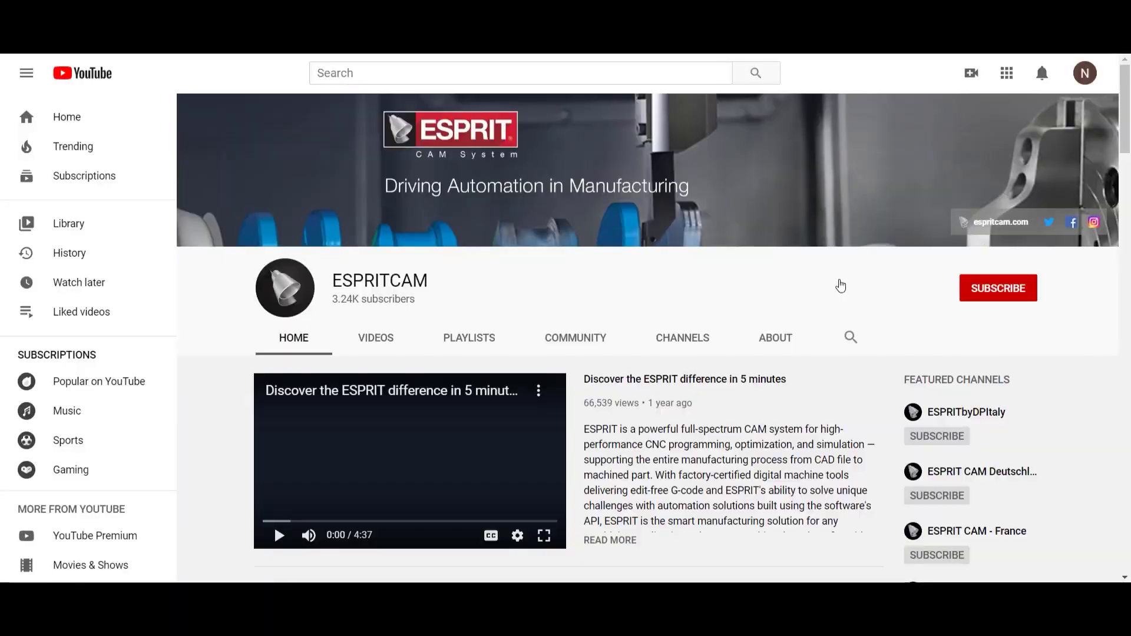
scroll(812, 337, "down", 7)
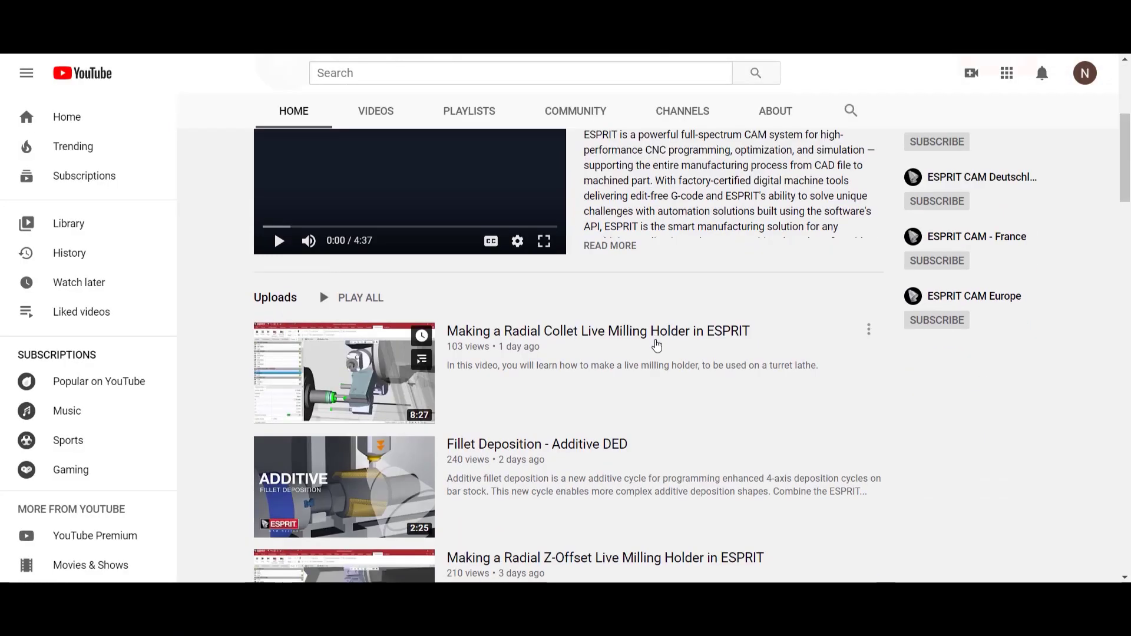
scroll(657, 346, "down", 6)
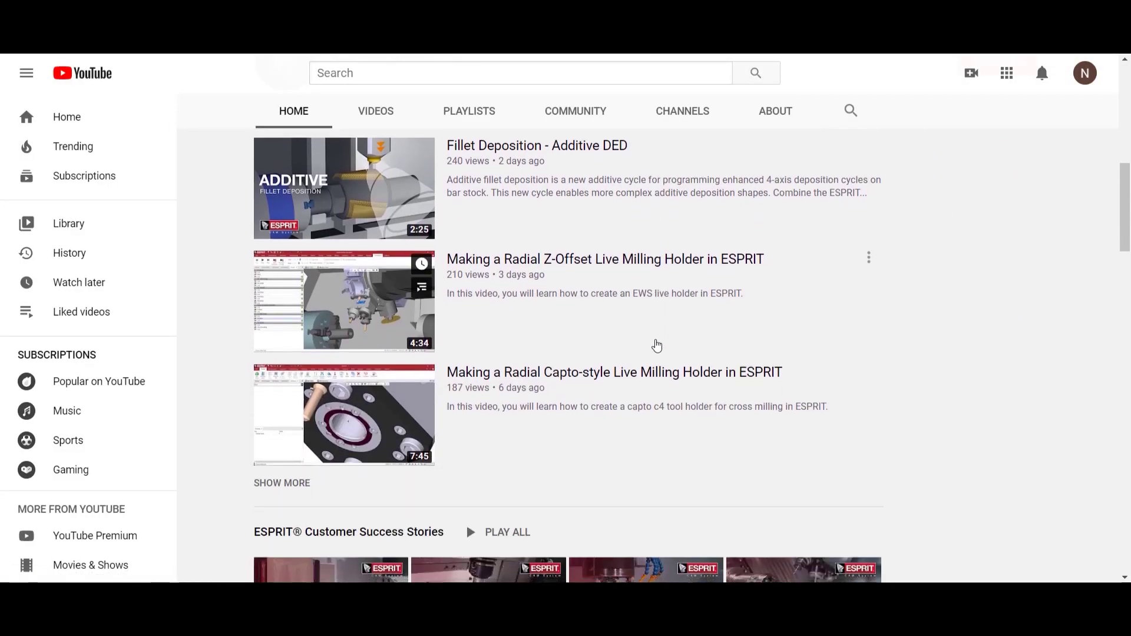
scroll(657, 346, "down", 6)
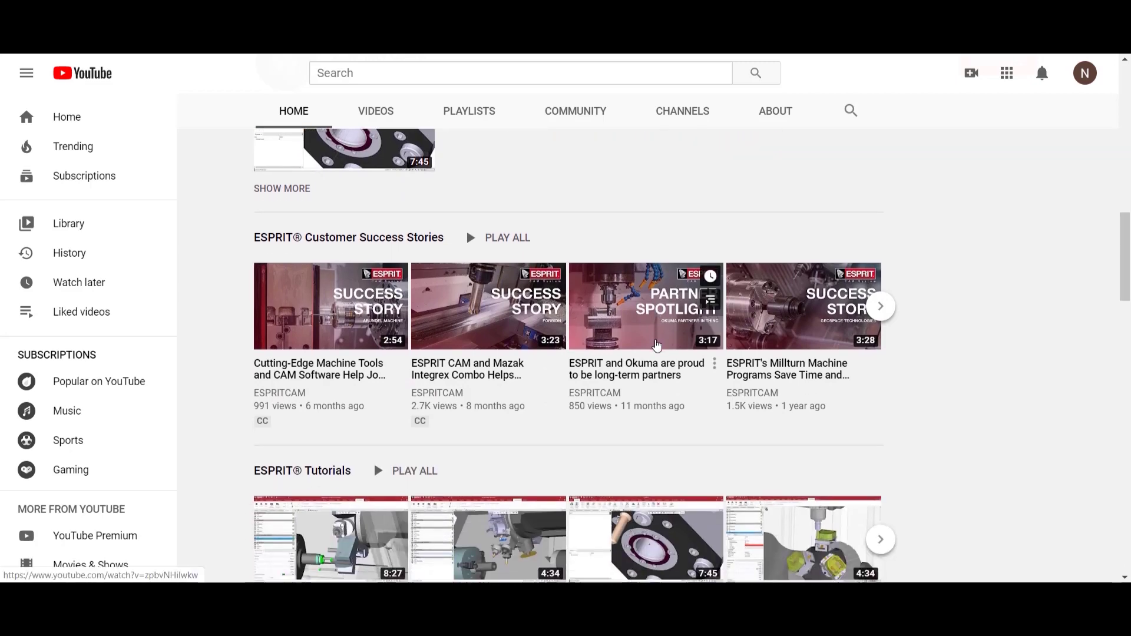
scroll(657, 346, "down", 5)
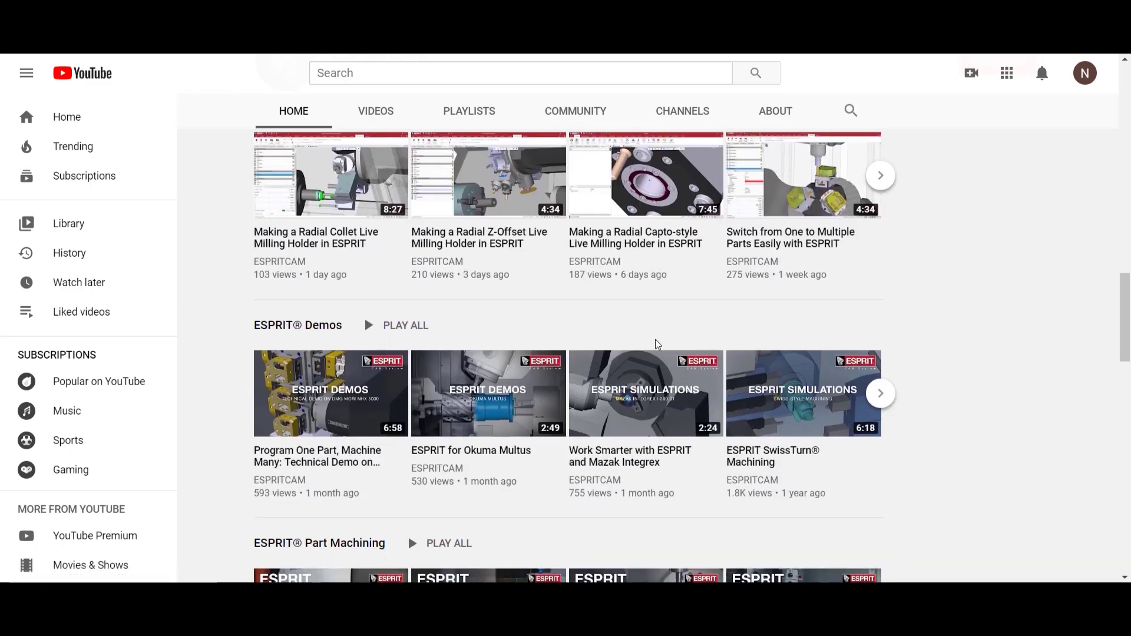
scroll(657, 346, "down", 6)
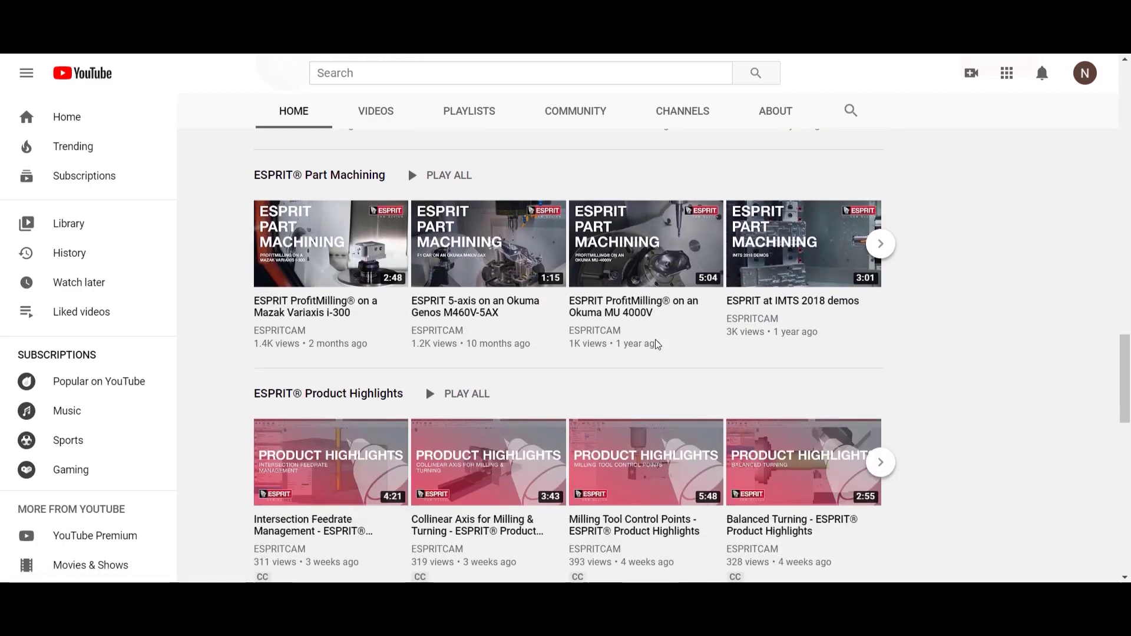
scroll(658, 345, "down", 4)
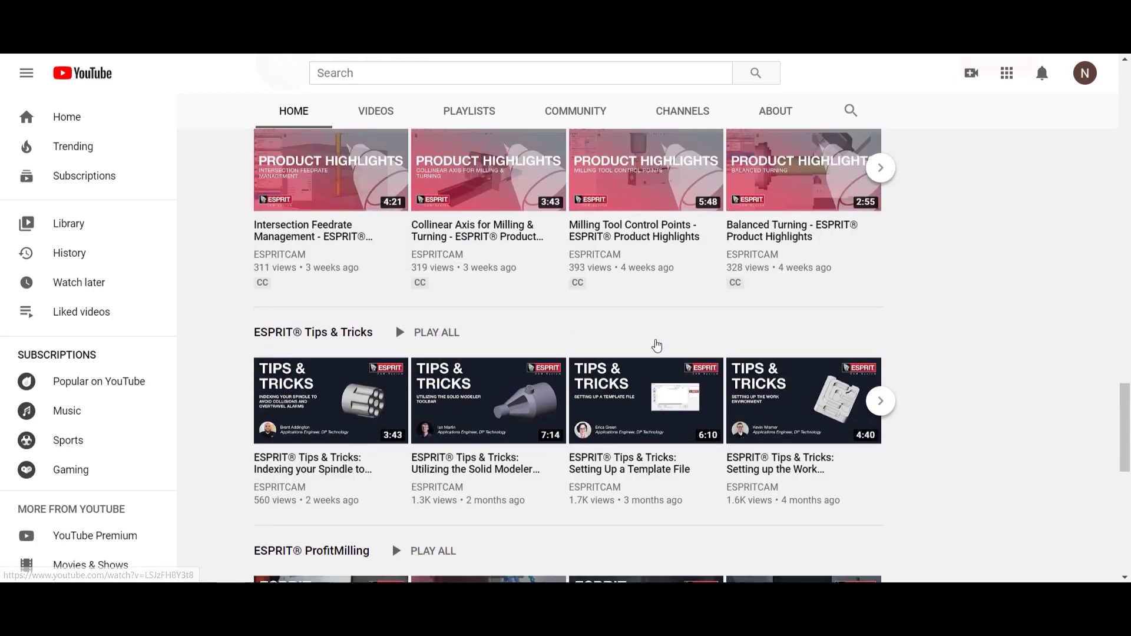